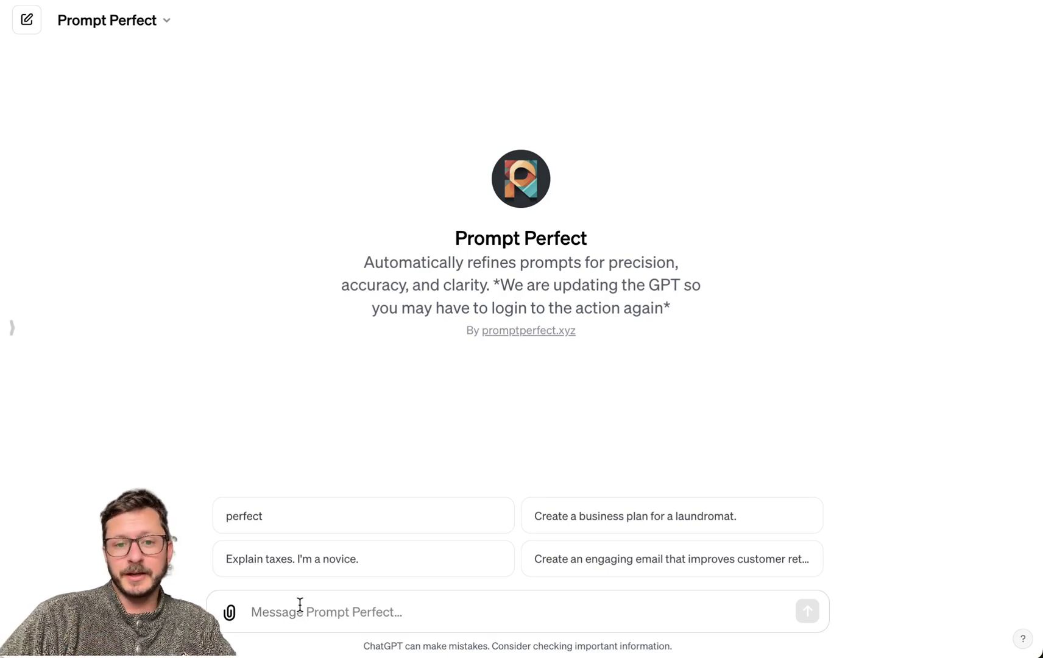
Step: Send the suggestion 'Explain taxes. I'm a novice.' to Prompt Perfect
{"action": "left_click", "coordinate": [316, 560]}
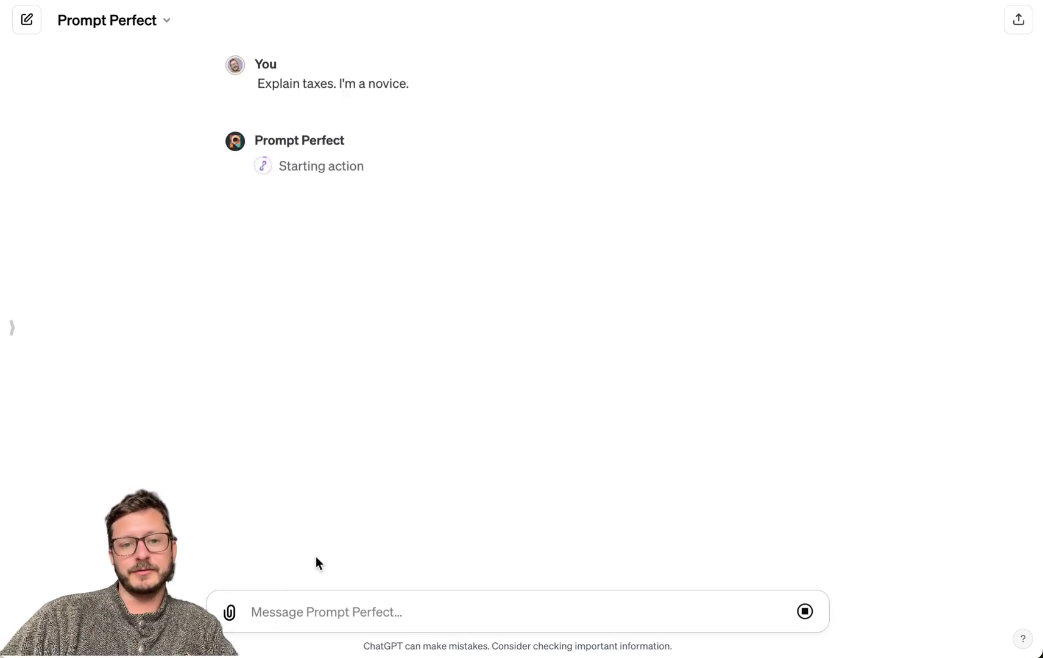
Step: Regenerate the taxes reply and choose 'Always allow' for plugin.promptperfect.xyz
{"action": "left_click", "coordinate": [378, 197]}
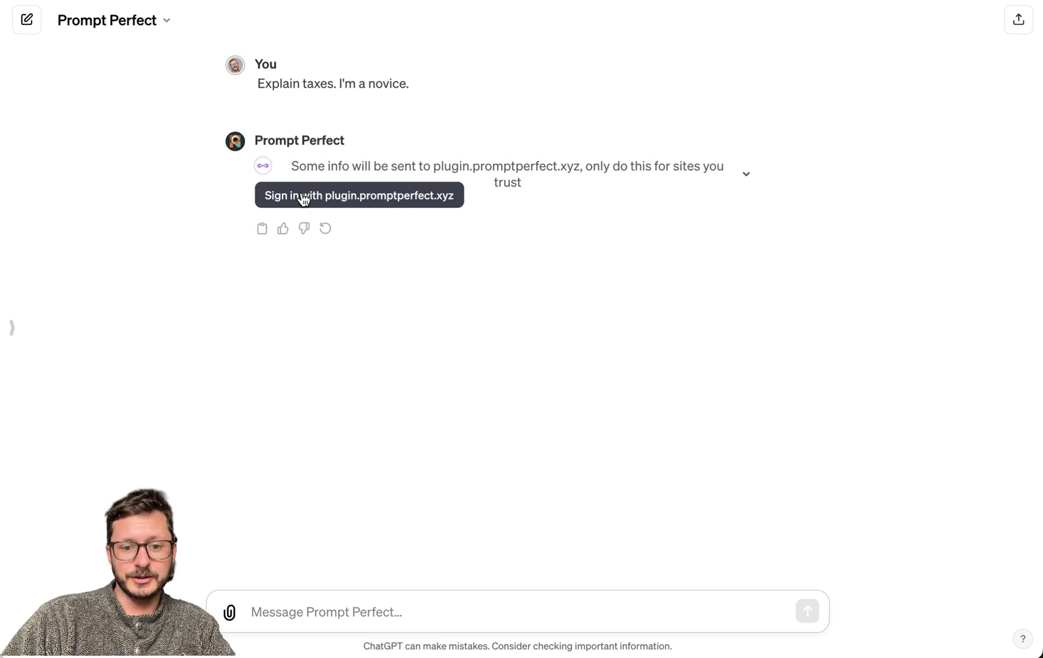
{"action": "left_click", "coordinate": [324, 228]}
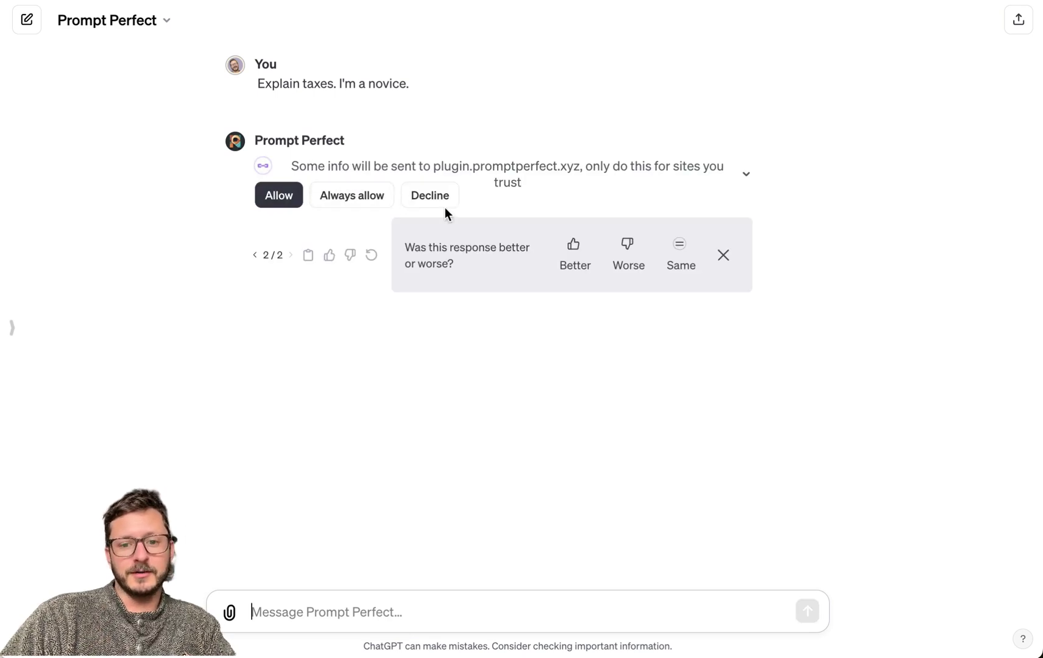
{"action": "left_click", "coordinate": [356, 201]}
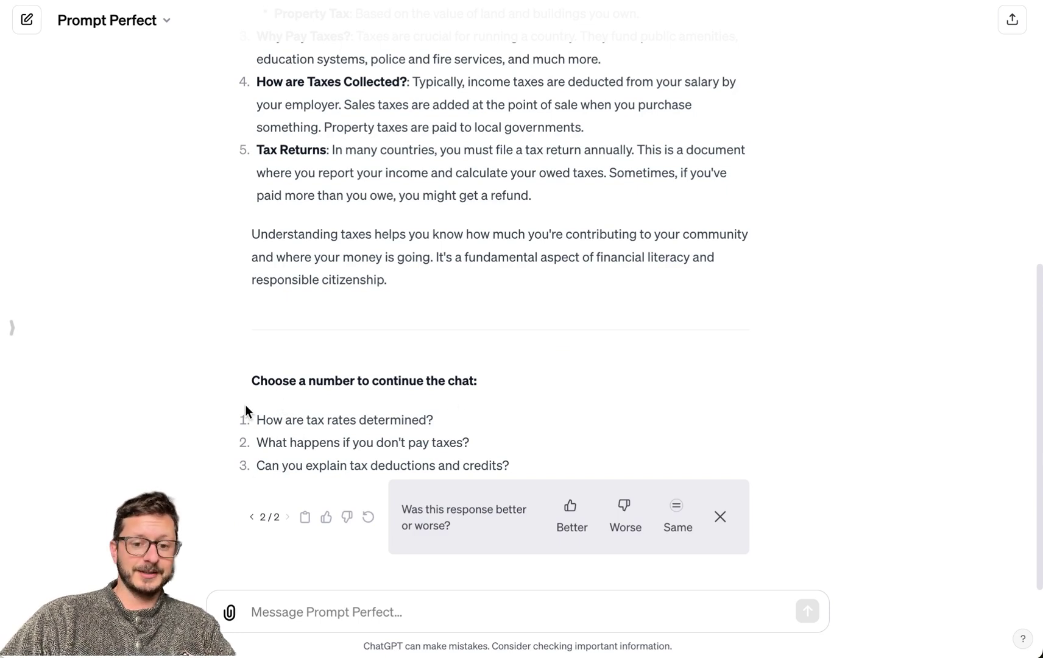
Step: Reply '1' to pick the first follow-up, on how tax rates are determined
{"action": "left_click", "coordinate": [271, 624]}
{"action": "type", "text": "1"}
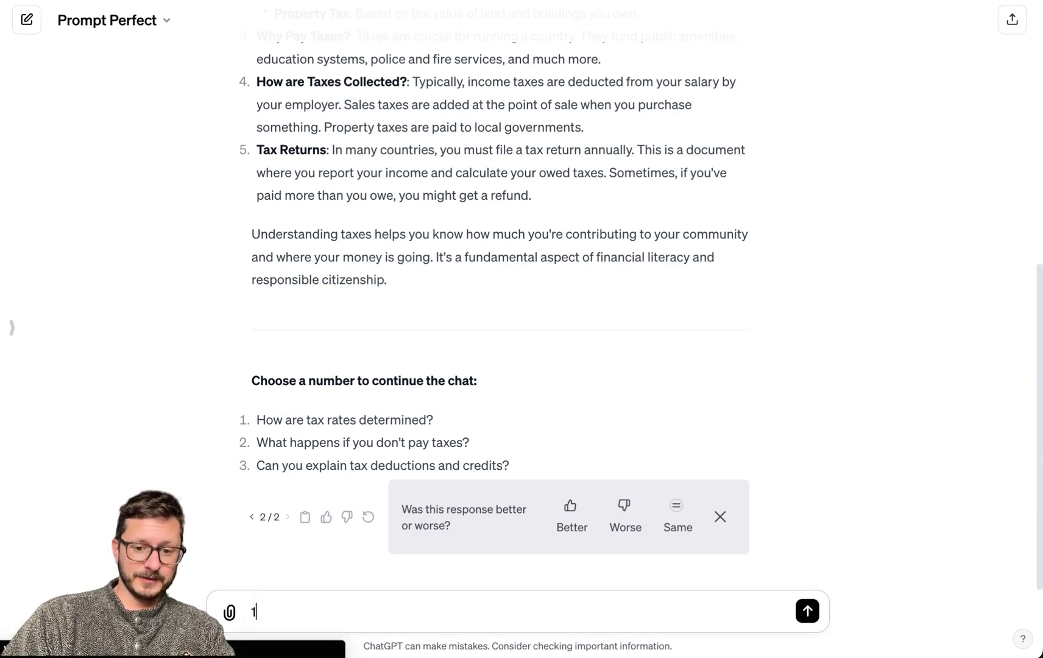
{"action": "key", "text": "Return"}
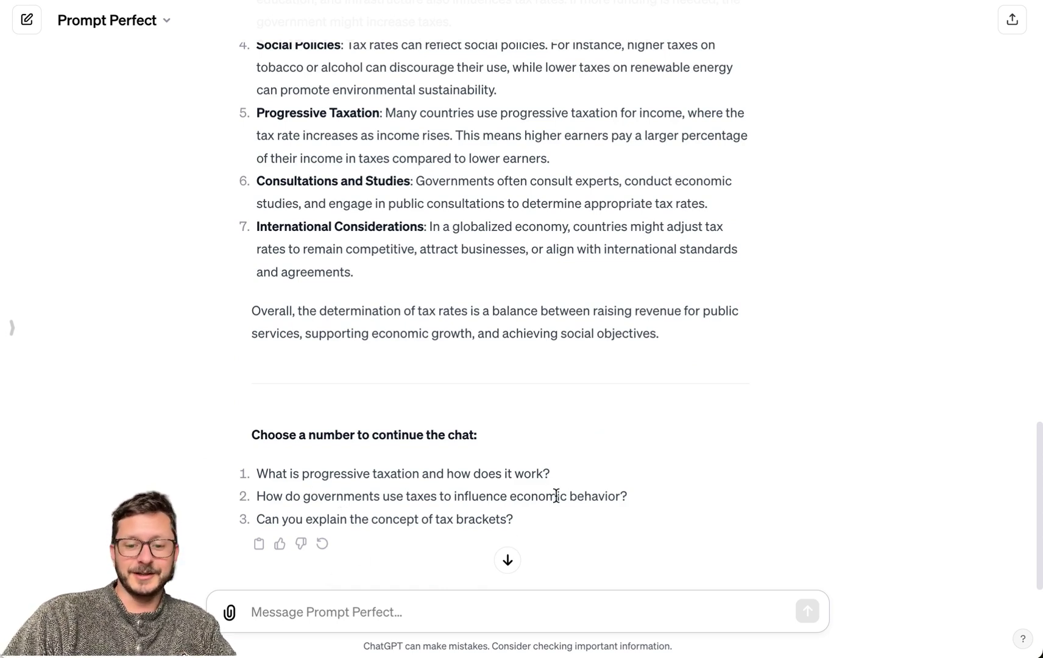
{"action": "left_click", "coordinate": [377, 609]}
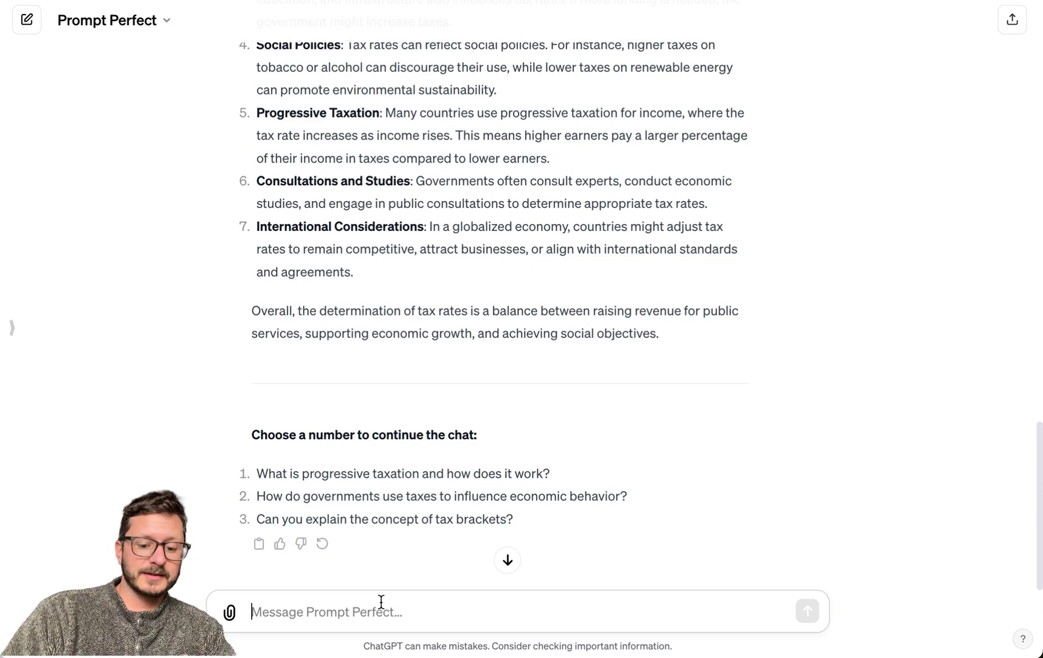
Step: Send the two-line request 'look up news for today on the web' / 'use prompt perfect then browse'
{"action": "type", "text": "look up news for "}
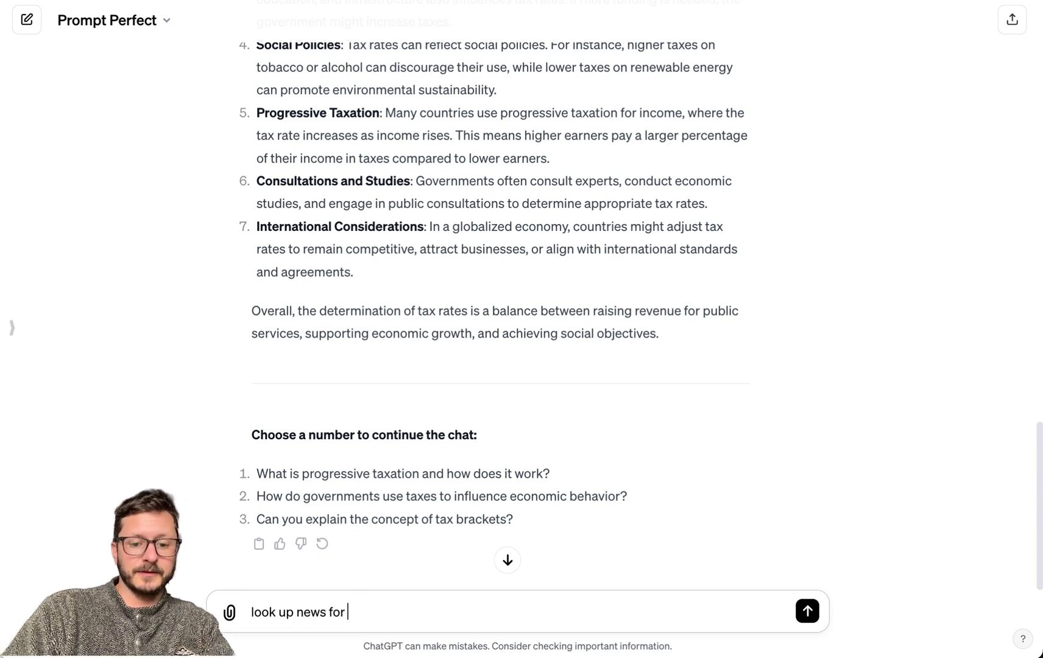
{"action": "type", "text": "today on the w"}
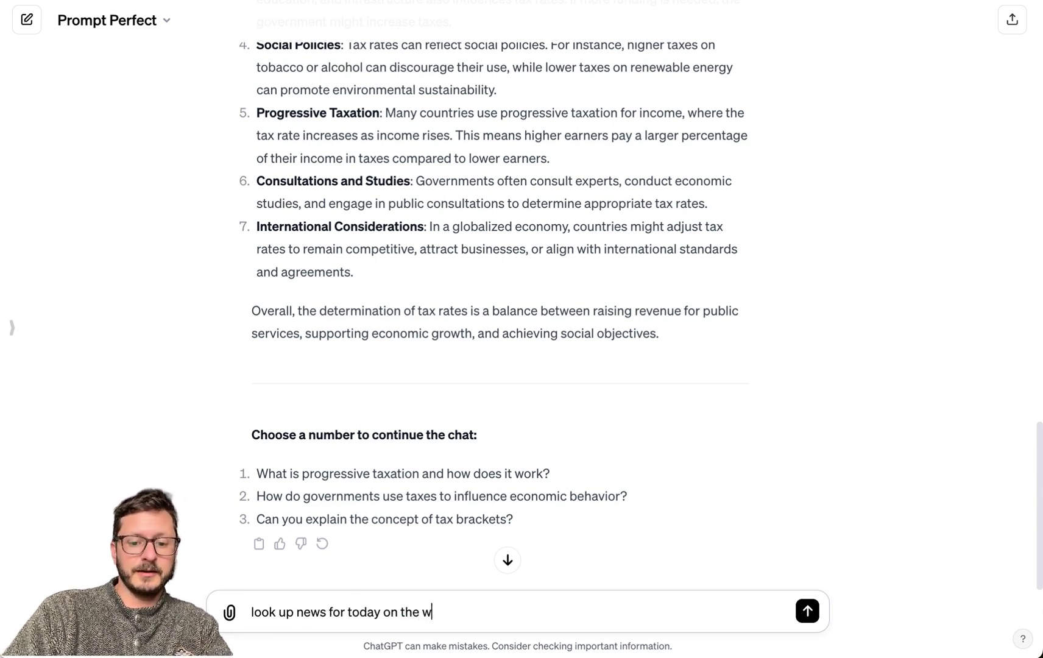
{"action": "type", "text": "eb"}
{"action": "key", "text": "shift+Return"}
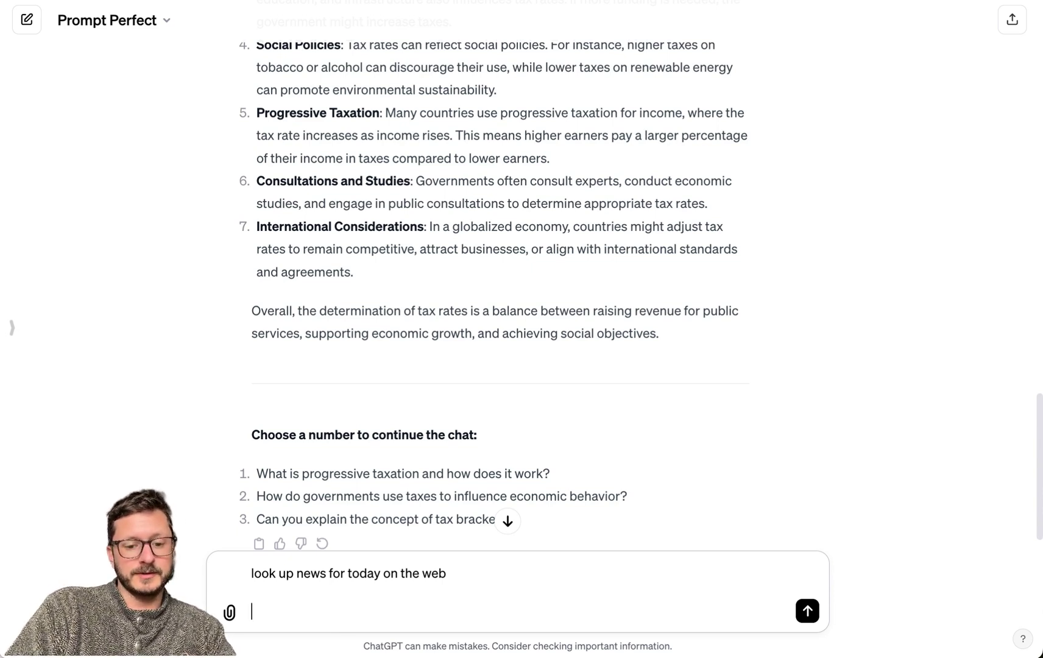
{"action": "type", "text": "use prompt perfect the"}
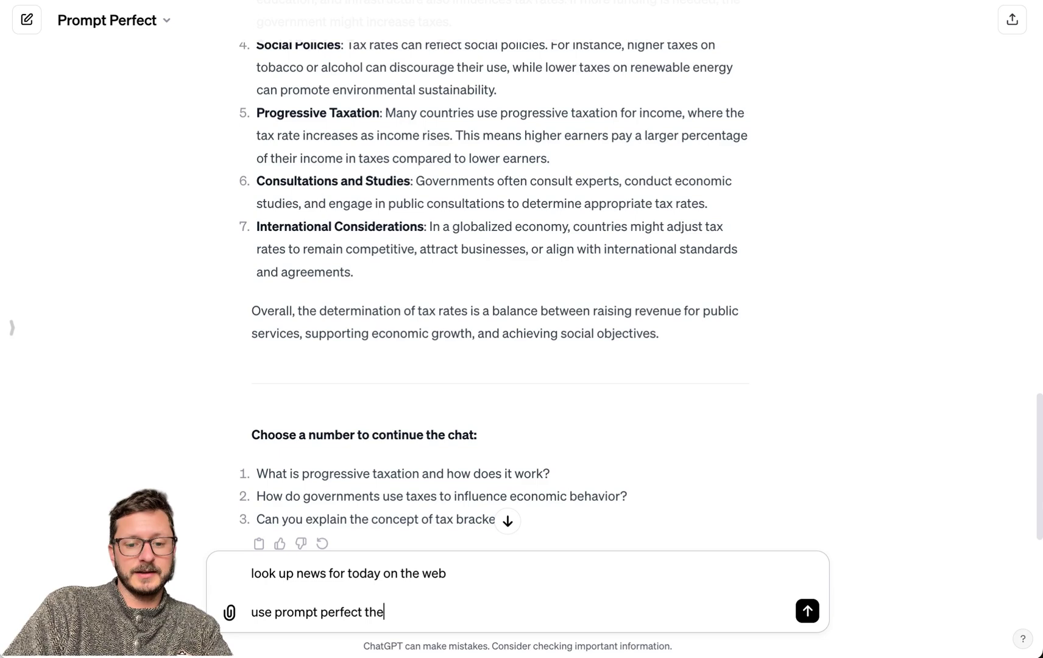
{"action": "type", "text": "n browse"}
{"action": "key", "text": "Return"}
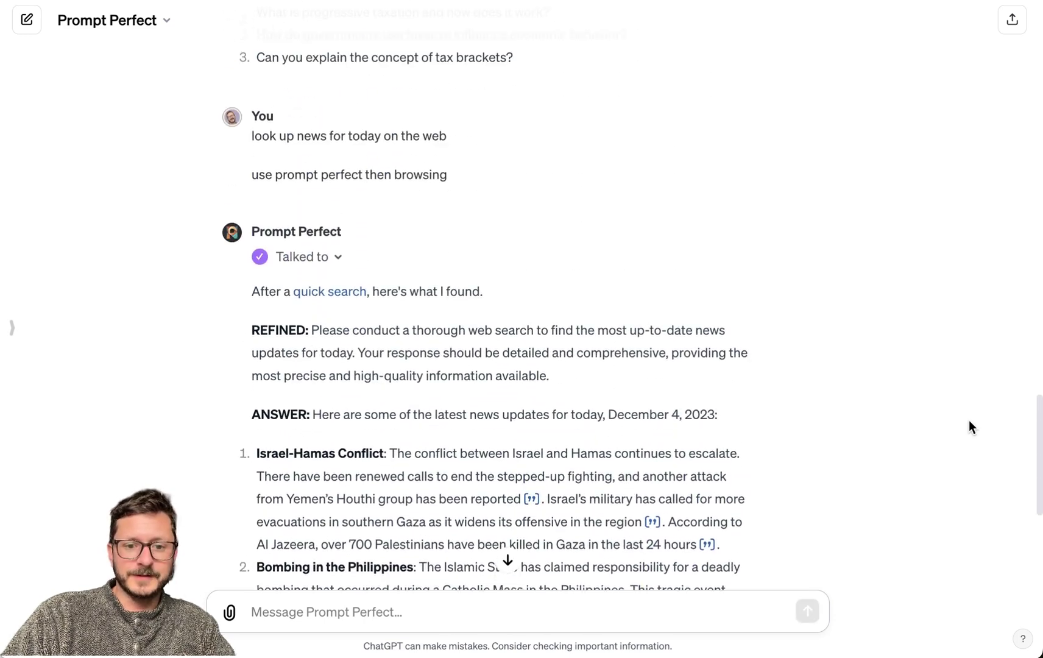
Step: Review the REFINED prompt and news answer, then start a new Prompt Perfect chat
{"action": "scroll", "coordinate": [969, 427], "scroll_direction": "up", "scroll_amount": 1}
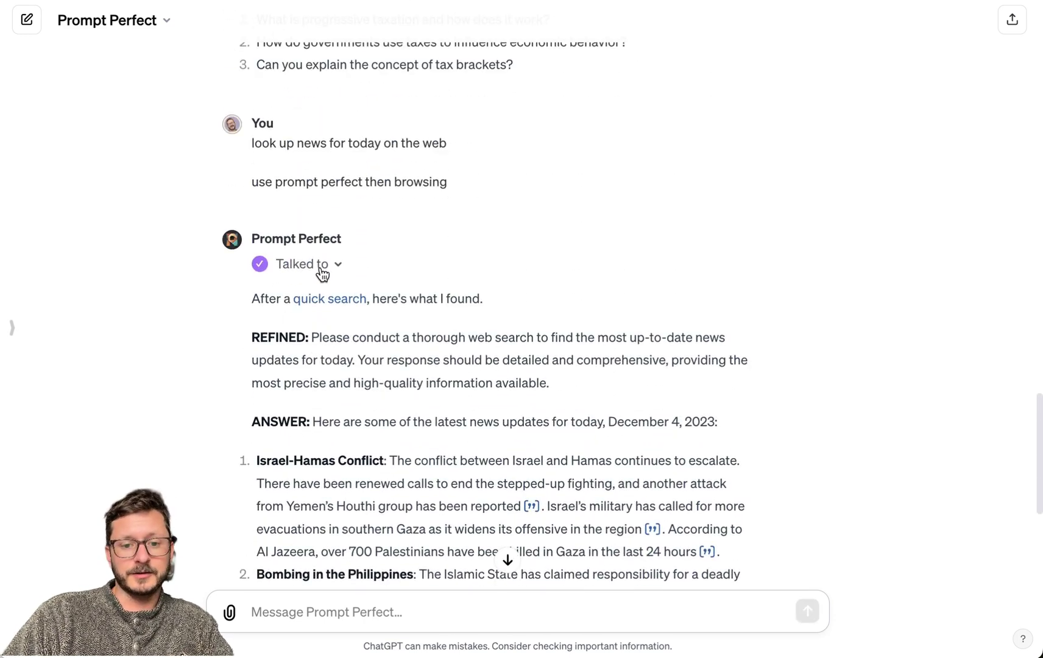
{"action": "scroll", "coordinate": [479, 431], "scroll_direction": "down", "scroll_amount": 3}
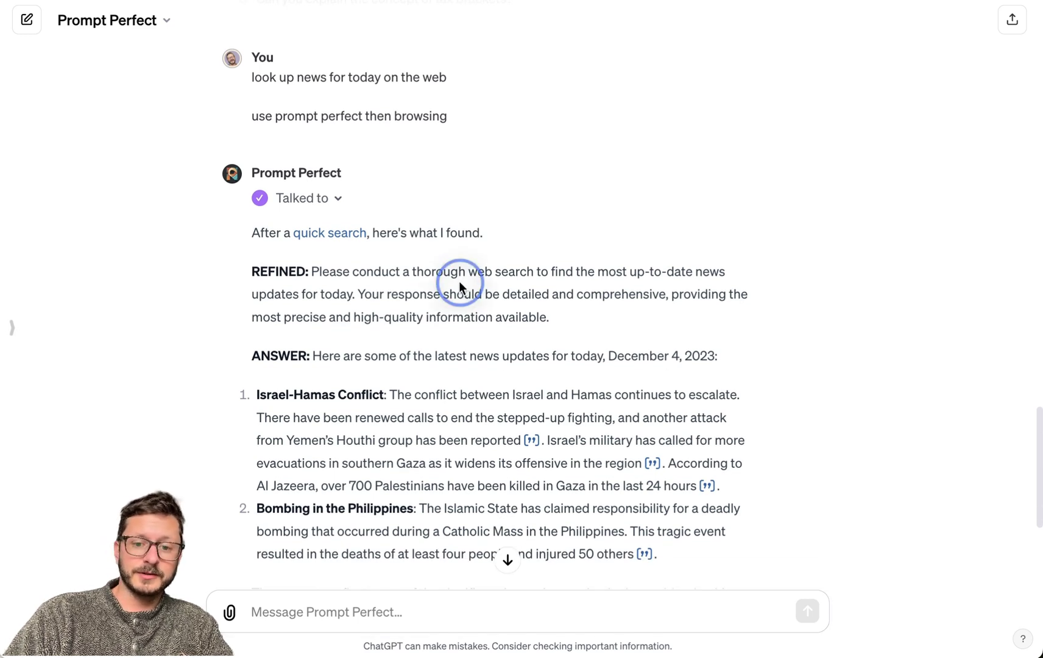
{"action": "triple_click", "coordinate": [459, 281]}
{"action": "scroll", "coordinate": [480, 345], "scroll_direction": "down", "scroll_amount": 14}
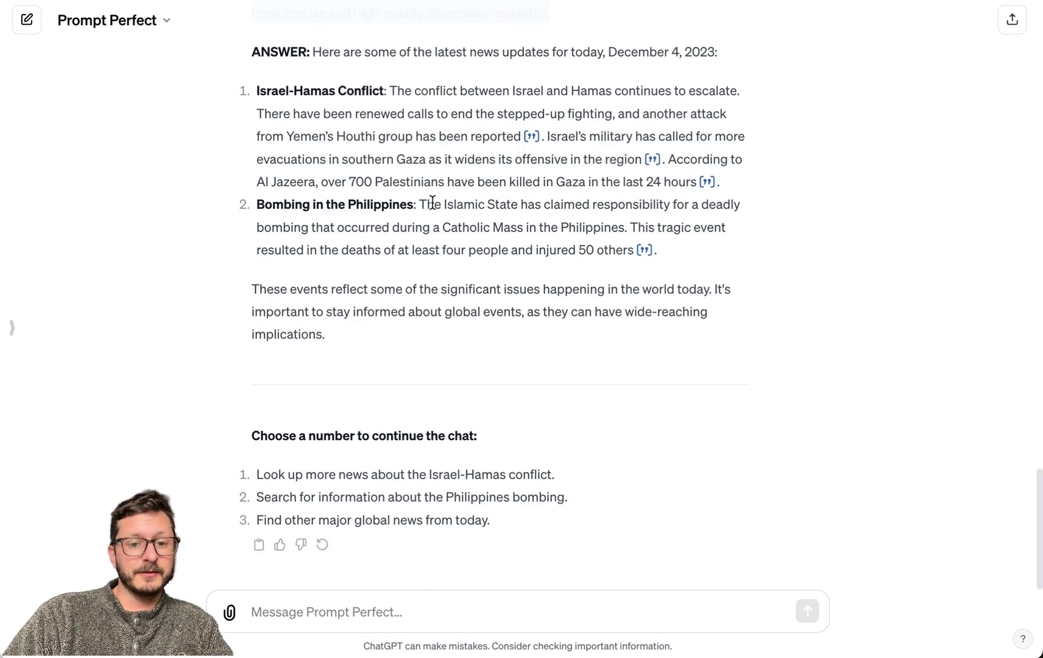
{"action": "scroll", "coordinate": [432, 206], "scroll_direction": "up", "scroll_amount": 12}
{"action": "scroll", "coordinate": [432, 208], "scroll_direction": "down", "scroll_amount": 10}
{"action": "key", "text": "ctrl+shift+o"}
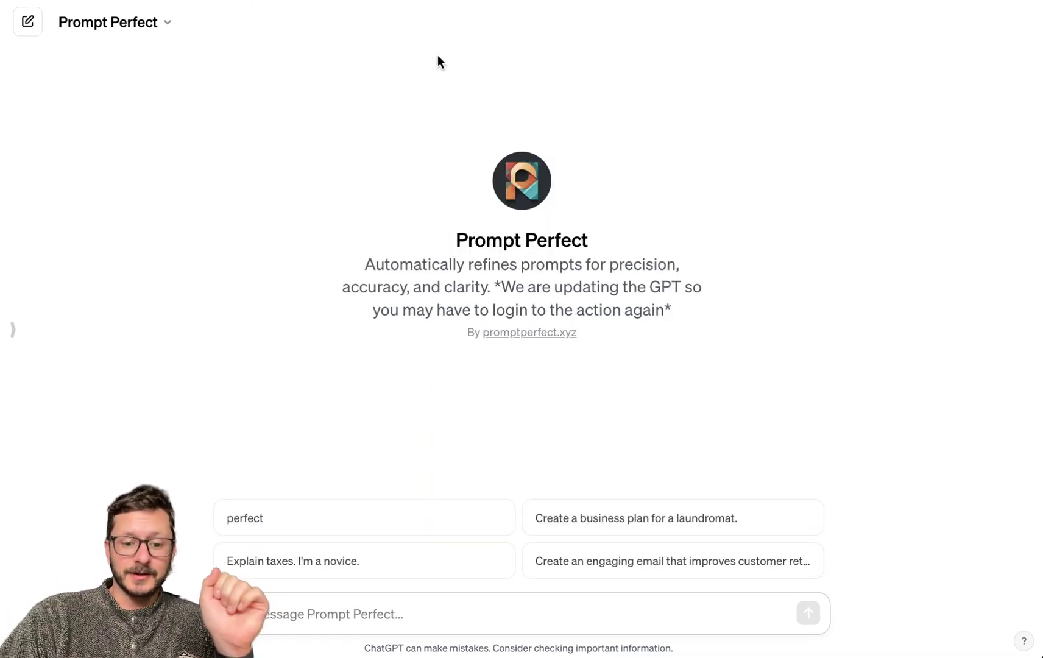
Step: Send the two-line request to generate an image of ChatGPT as a cat via Prompt Perfect and DALL·E
{"action": "type", "text": "gene"}
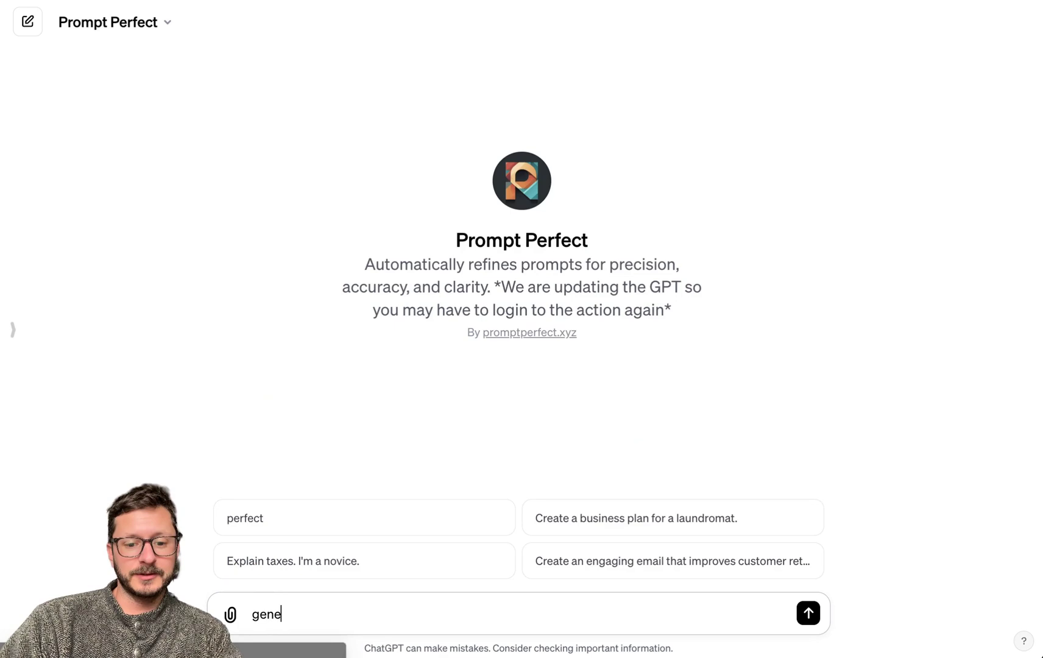
{"action": "type", "text": "rate an image of Cha"}
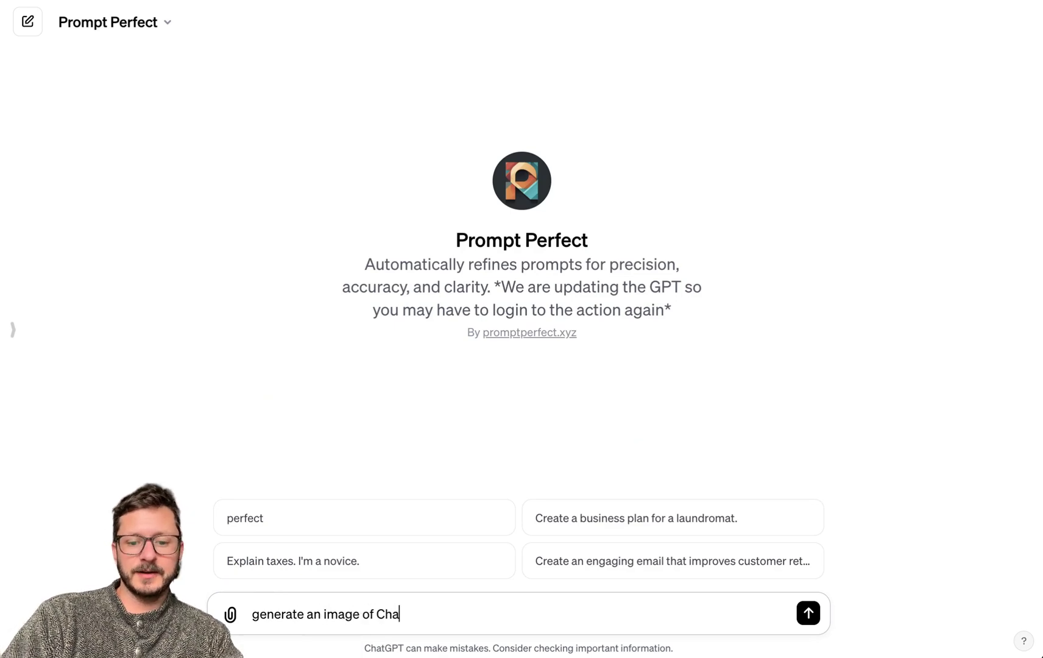
{"action": "type", "text": "tGPT as a C"}
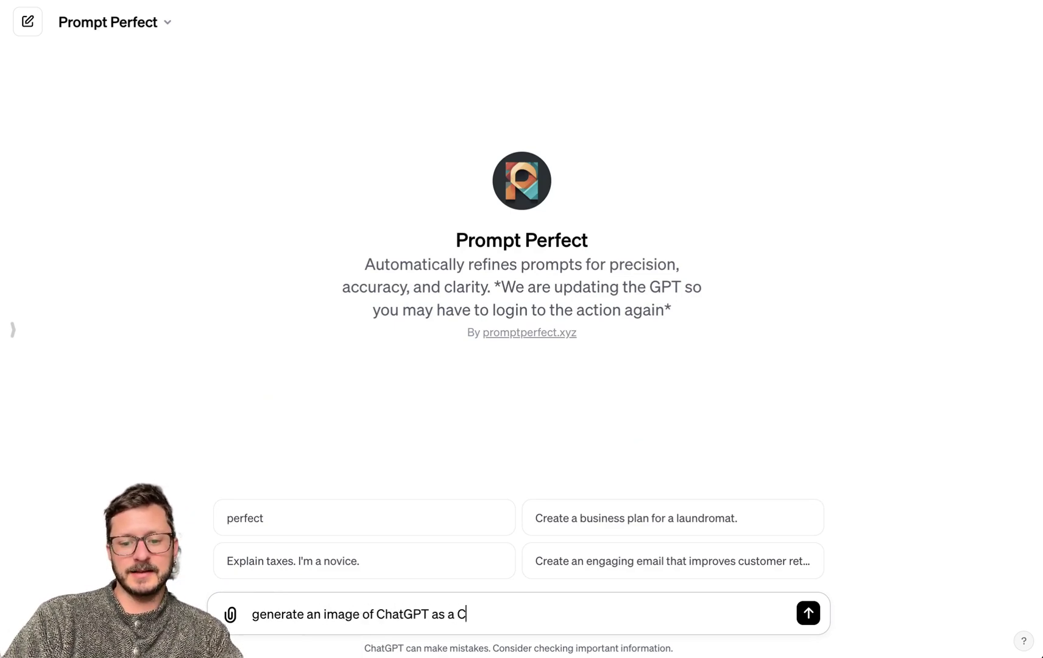
{"action": "type", "text": "atF"}
{"action": "key", "text": "shift+Return"}
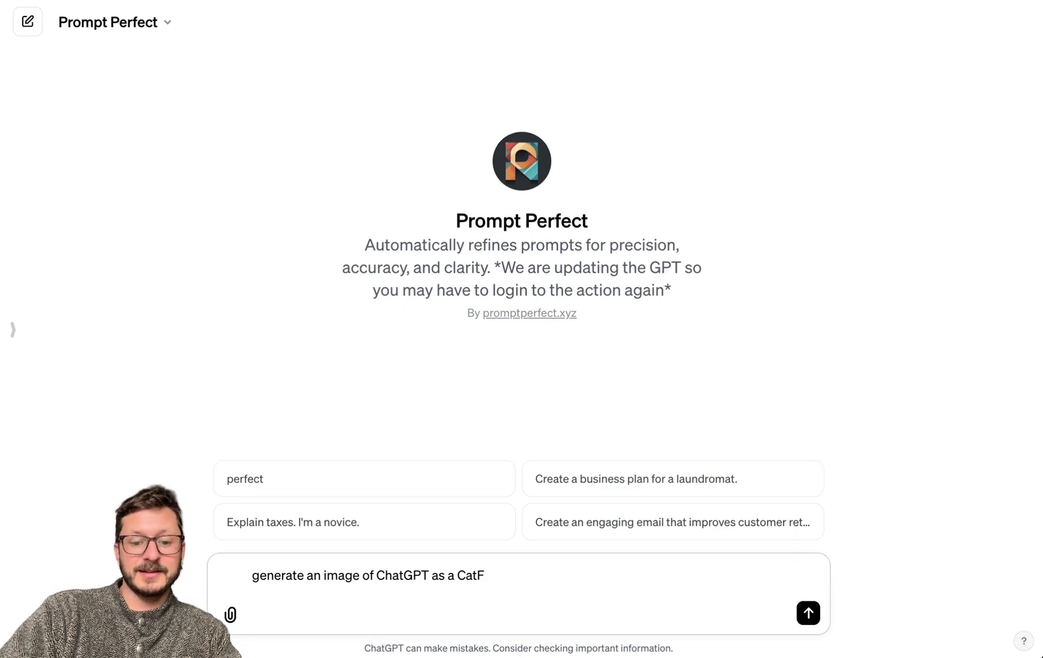
{"action": "type", "text": "use prom"}
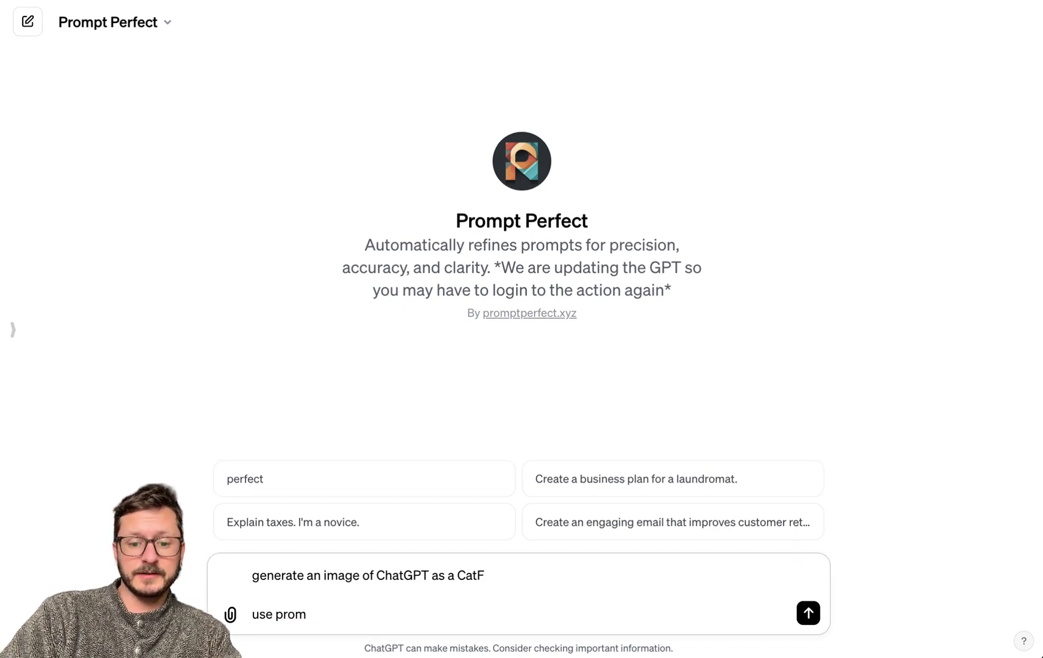
{"action": "type", "text": "t pt perfect then dall"}
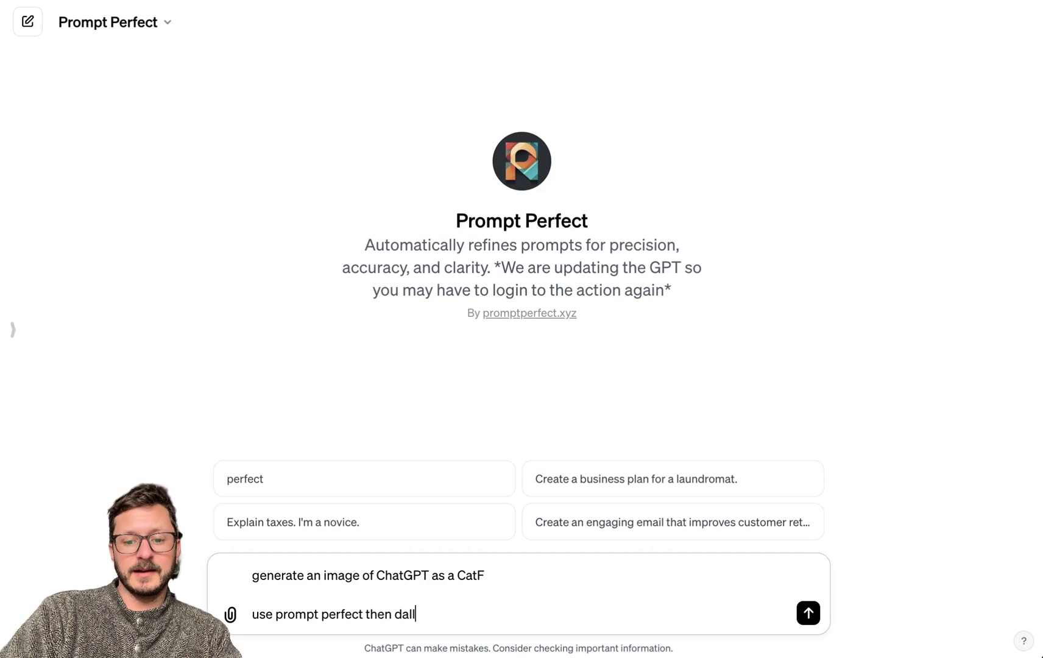
{"action": "type", "text": "e"}
{"action": "key", "text": "Return"}
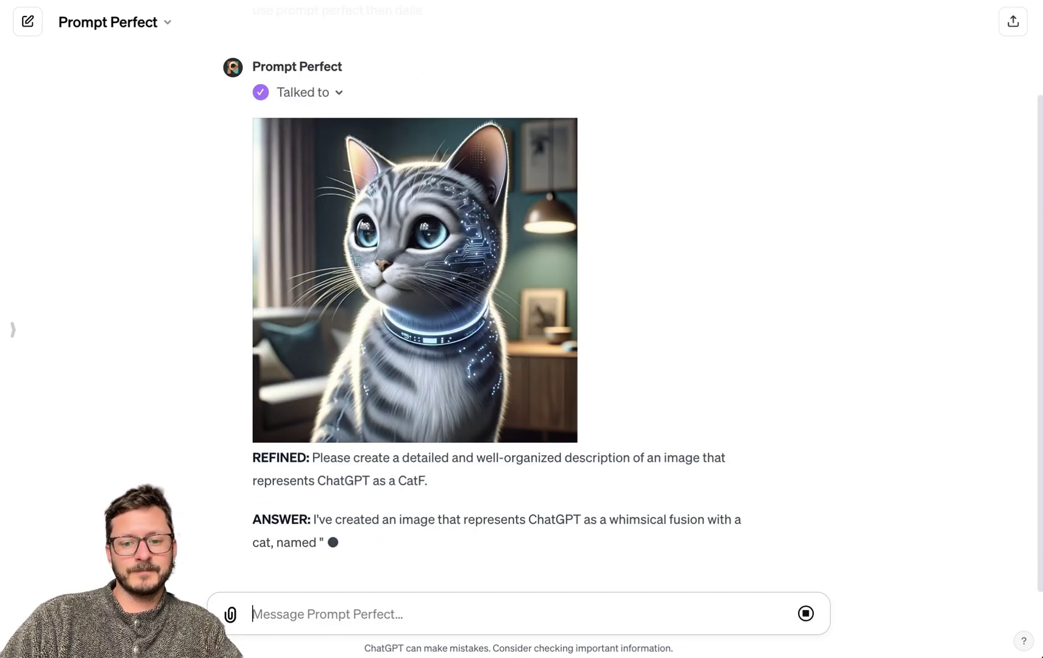
Step: Look over the generated CatGPT image, then start another new Prompt Perfect chat
{"action": "scroll", "coordinate": [815, 443], "scroll_direction": "up", "scroll_amount": 3}
{"action": "scroll", "coordinate": [813, 436], "scroll_direction": "up", "scroll_amount": 2}
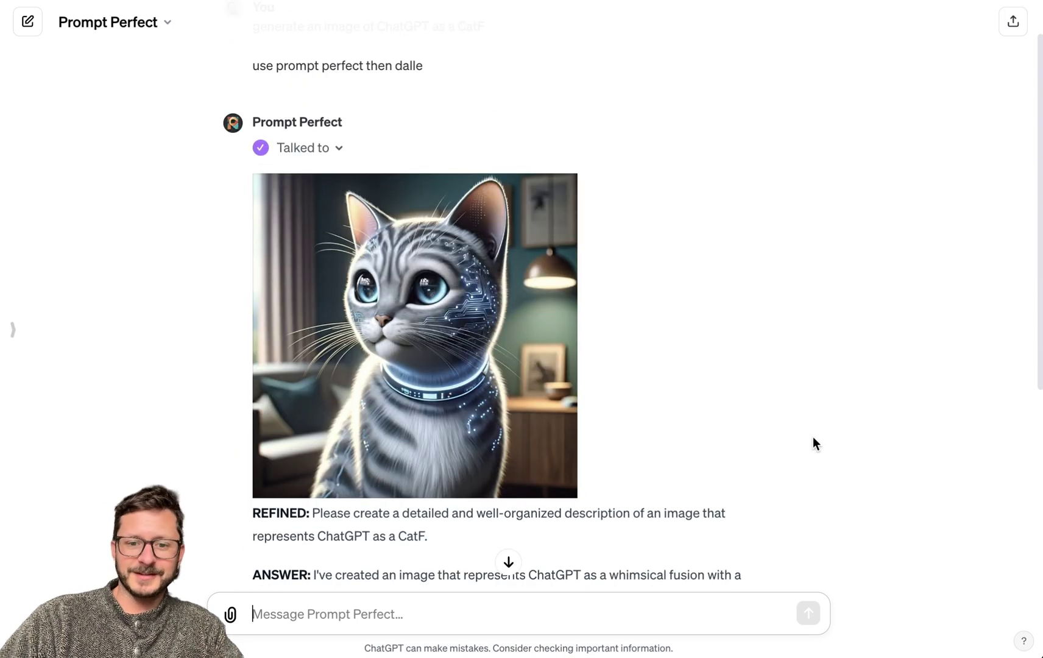
{"action": "scroll", "coordinate": [812, 436], "scroll_direction": "down", "scroll_amount": 5}
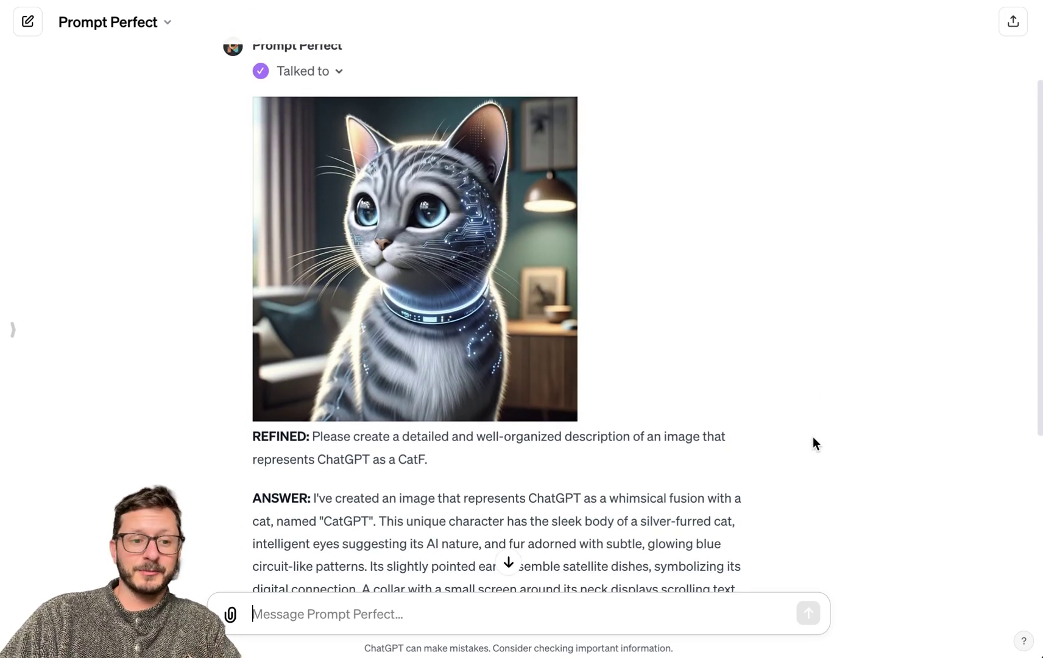
{"action": "key", "text": "super+shift+o"}
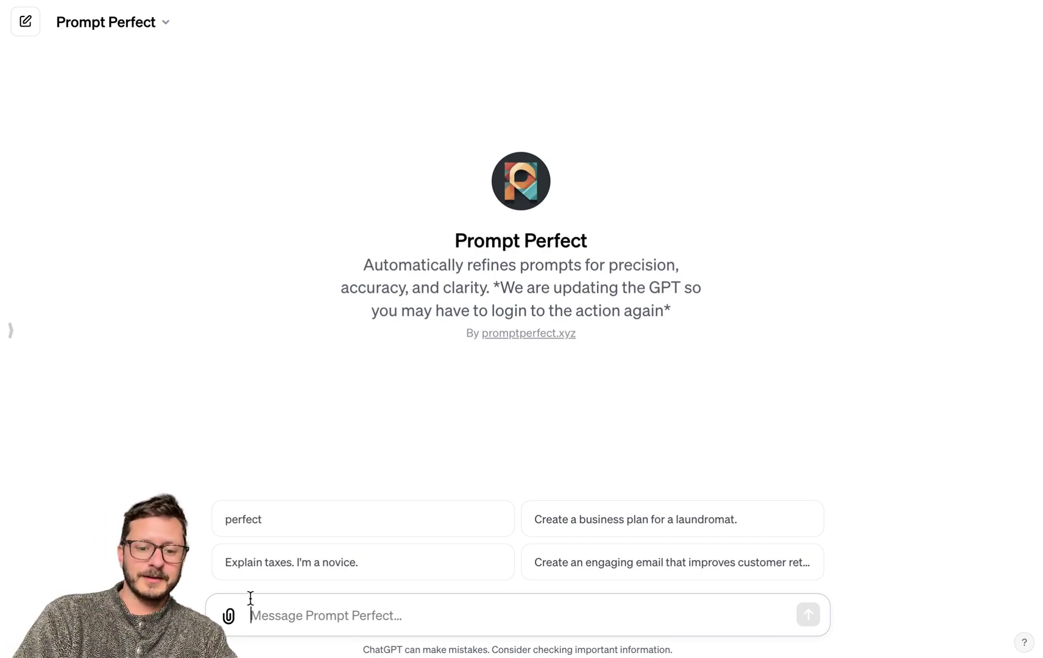
Step: Attach Monthly Fake Numbers - Monthly (1).csv and ask to 'analyze these business numbers' with advanced data analysis
{"action": "left_click", "coordinate": [228, 616]}
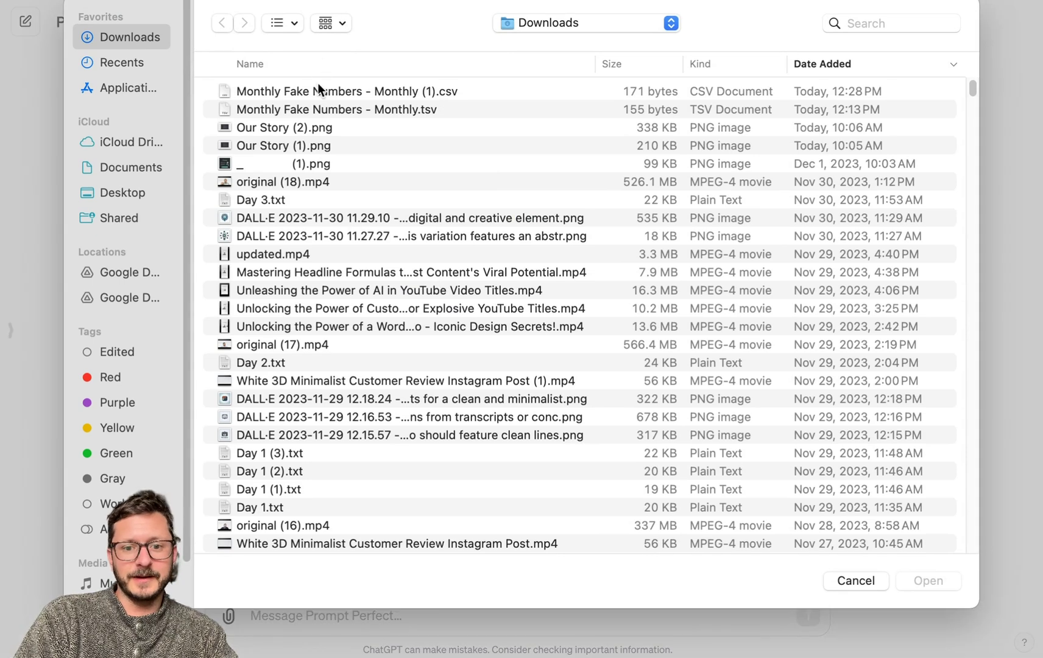
{"action": "double_click", "coordinate": [318, 89]}
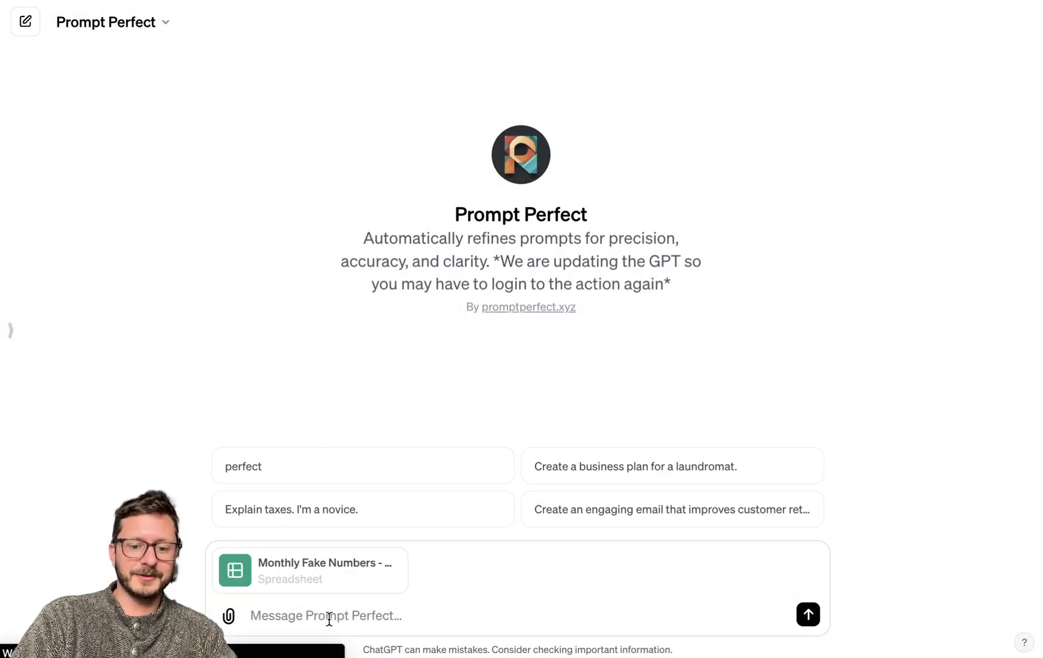
{"action": "left_click", "coordinate": [329, 616]}
{"action": "type", "text": "analyze thes"}
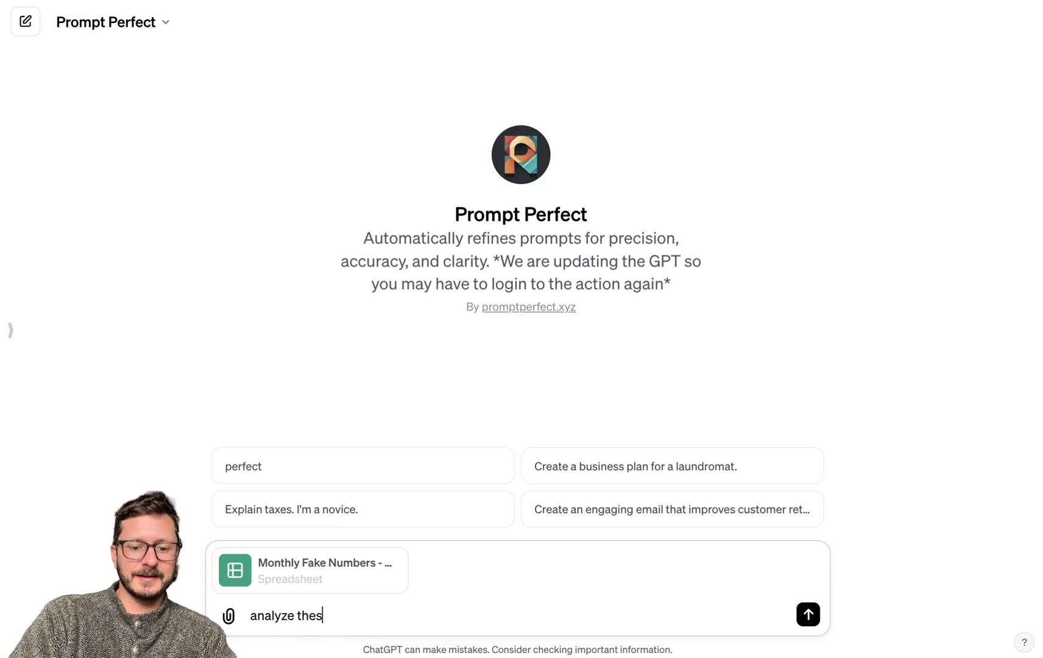
{"action": "type", "text": "e business numbers"}
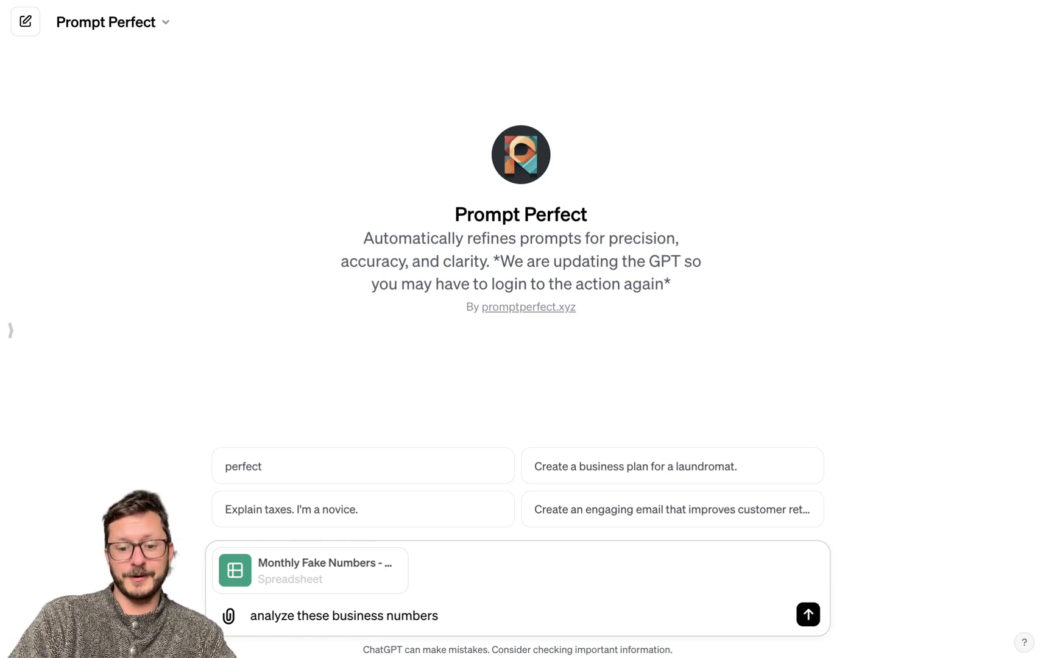
{"action": "key", "text": "shift+Return"}
{"action": "type", "text": "use pr"}
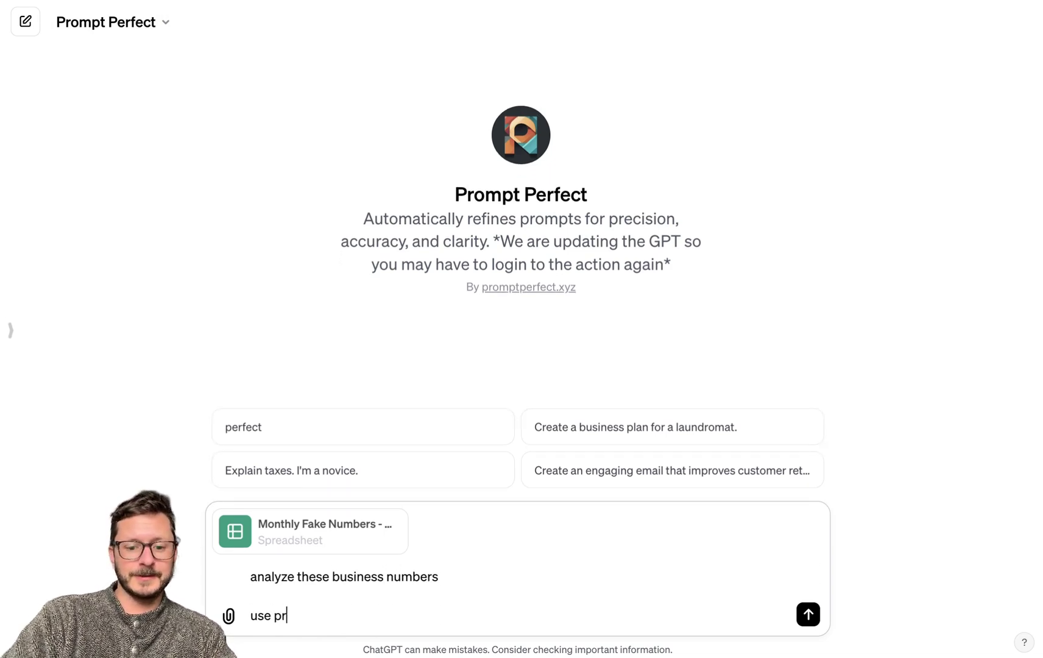
{"action": "type", "text": "ompt perfect then ad"}
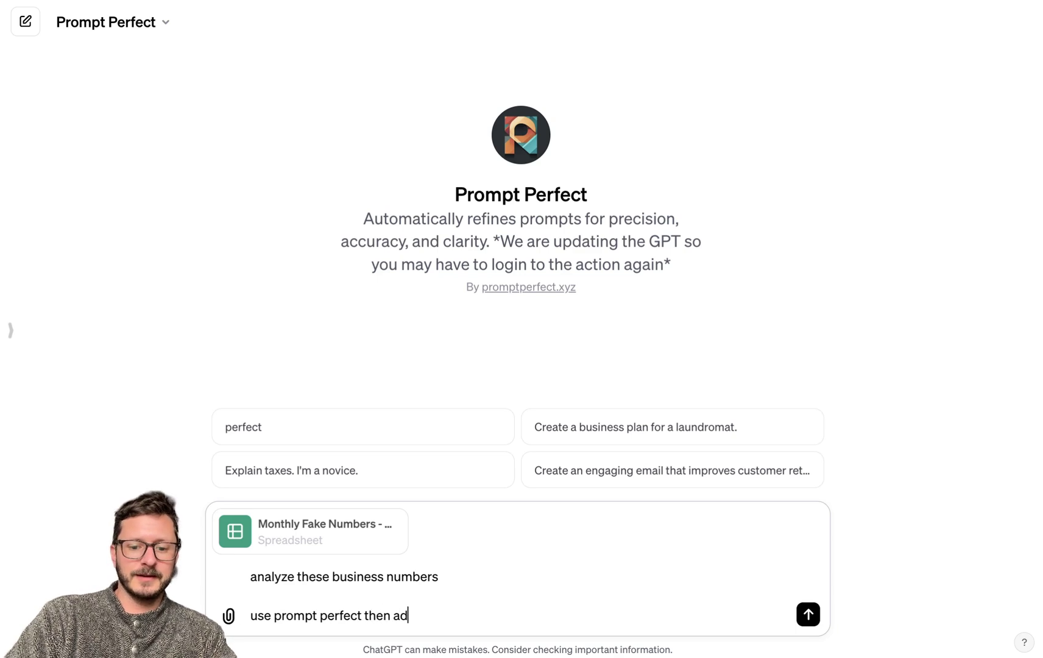
{"action": "type", "text": "vanced data analysis"}
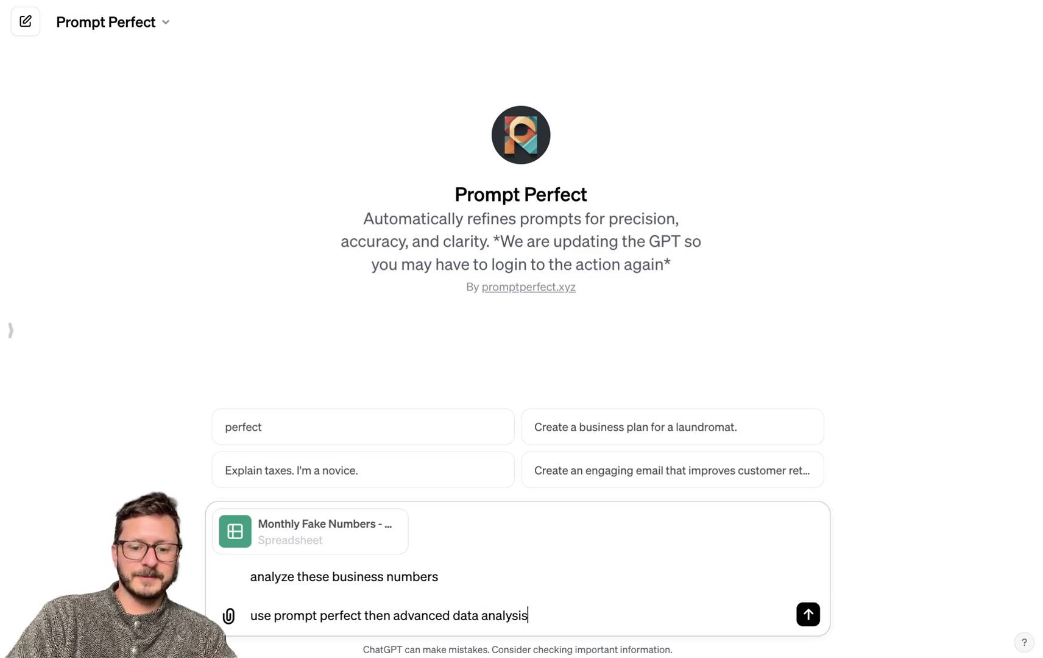
{"action": "key", "text": "Return"}
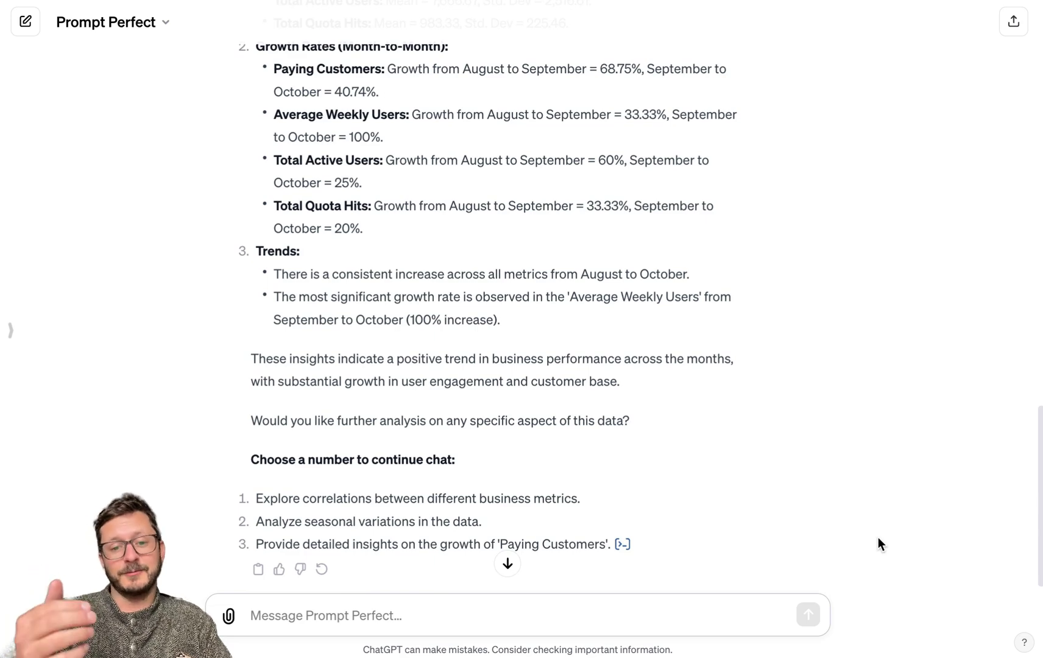
{"action": "scroll", "coordinate": [878, 539], "scroll_direction": "up", "scroll_amount": 15}
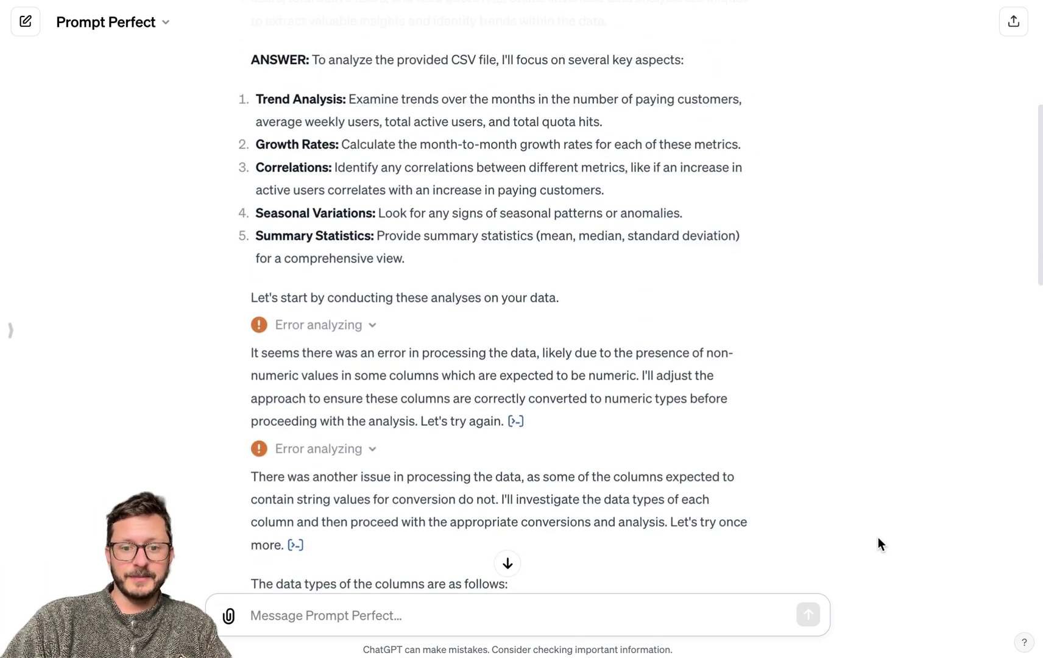
{"action": "scroll", "coordinate": [878, 537], "scroll_direction": "up", "scroll_amount": 6}
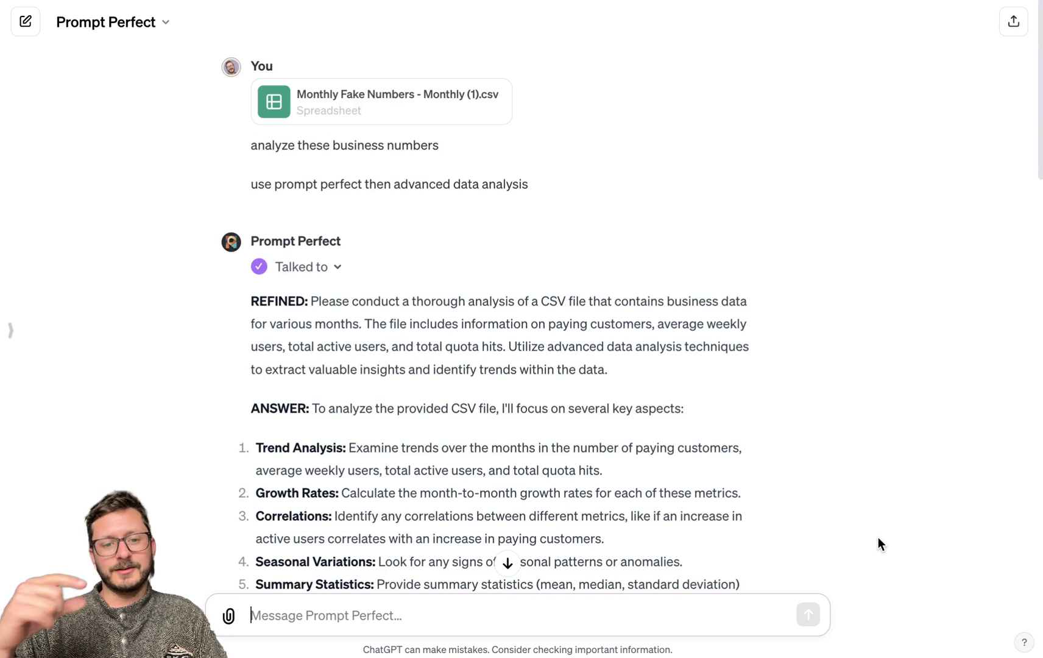
{"action": "scroll", "coordinate": [878, 537], "scroll_direction": "down", "scroll_amount": 1}
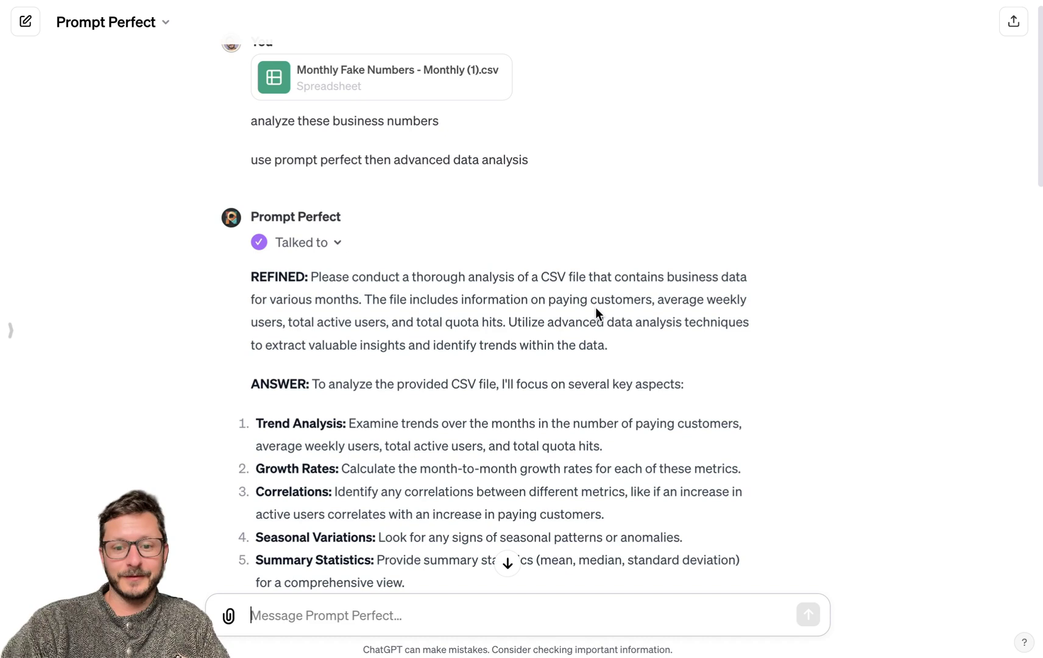
{"action": "left_click", "coordinate": [624, 351]}
{"action": "left_click_drag", "start_coordinate": [623, 351], "coordinate": [366, 298]}
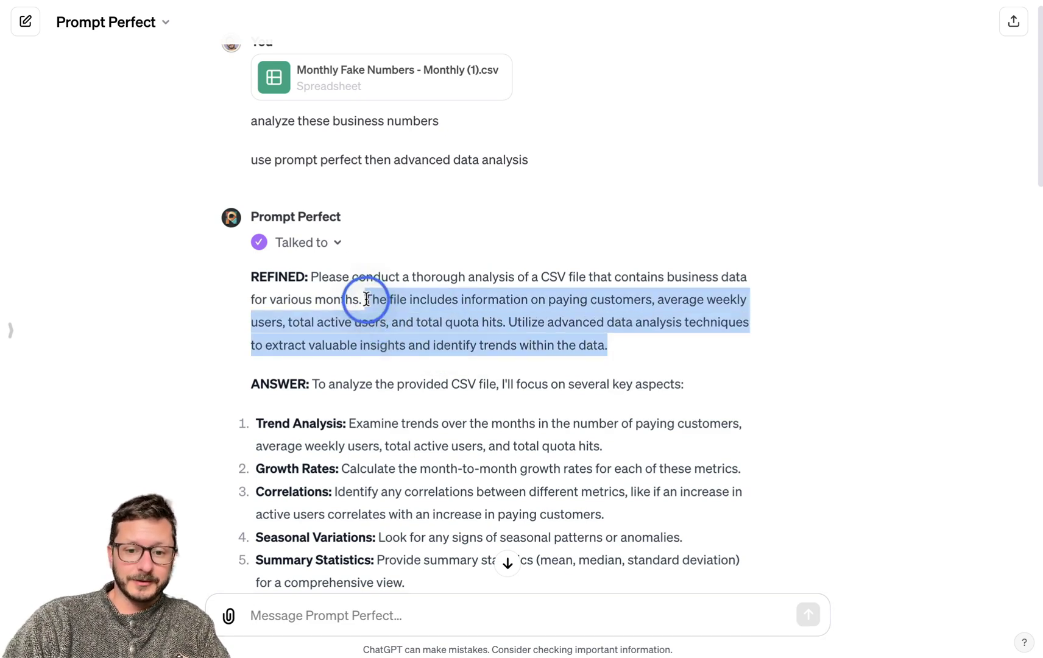
{"action": "scroll", "coordinate": [442, 421], "scroll_direction": "down", "scroll_amount": 7}
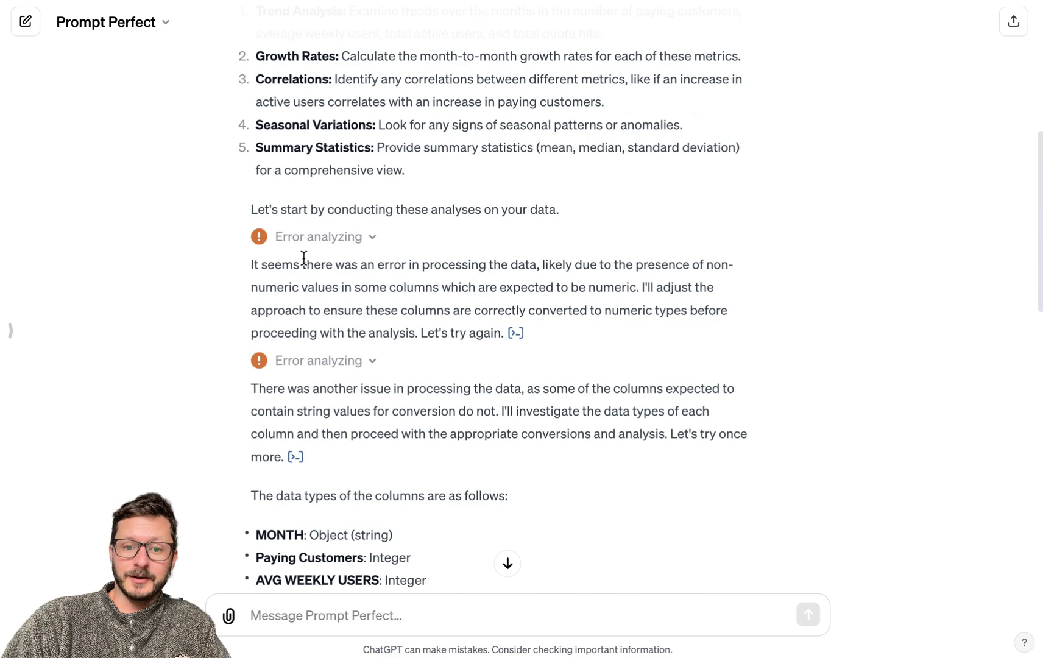
{"action": "scroll", "coordinate": [303, 361], "scroll_direction": "down", "scroll_amount": 1}
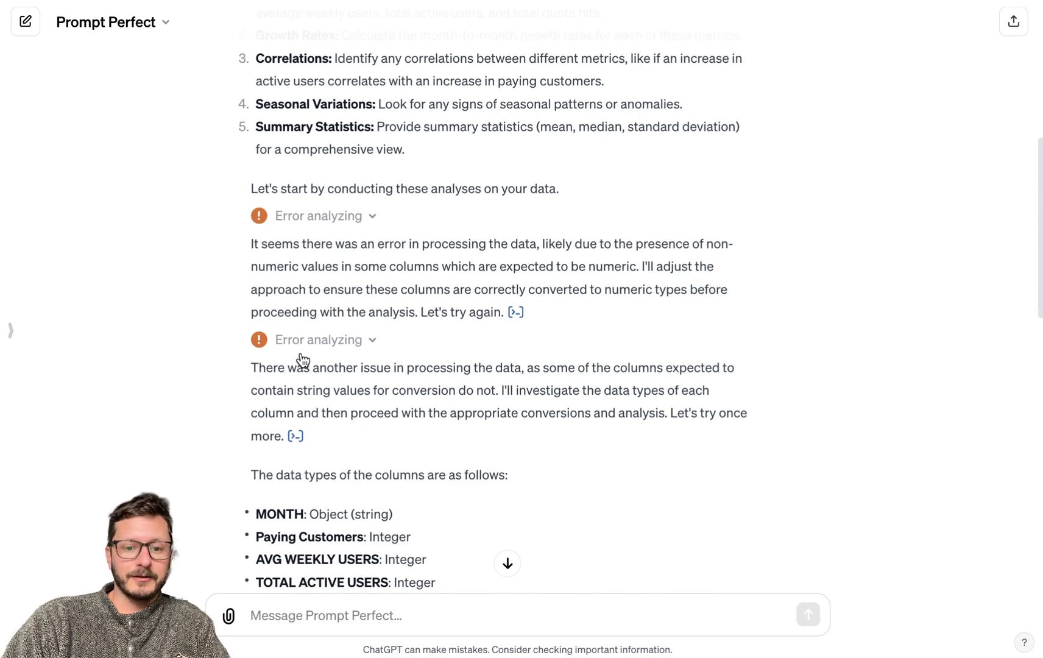
{"action": "scroll", "coordinate": [302, 360], "scroll_direction": "down", "scroll_amount": 2}
{"action": "scroll", "coordinate": [336, 354], "scroll_direction": "down", "scroll_amount": 1}
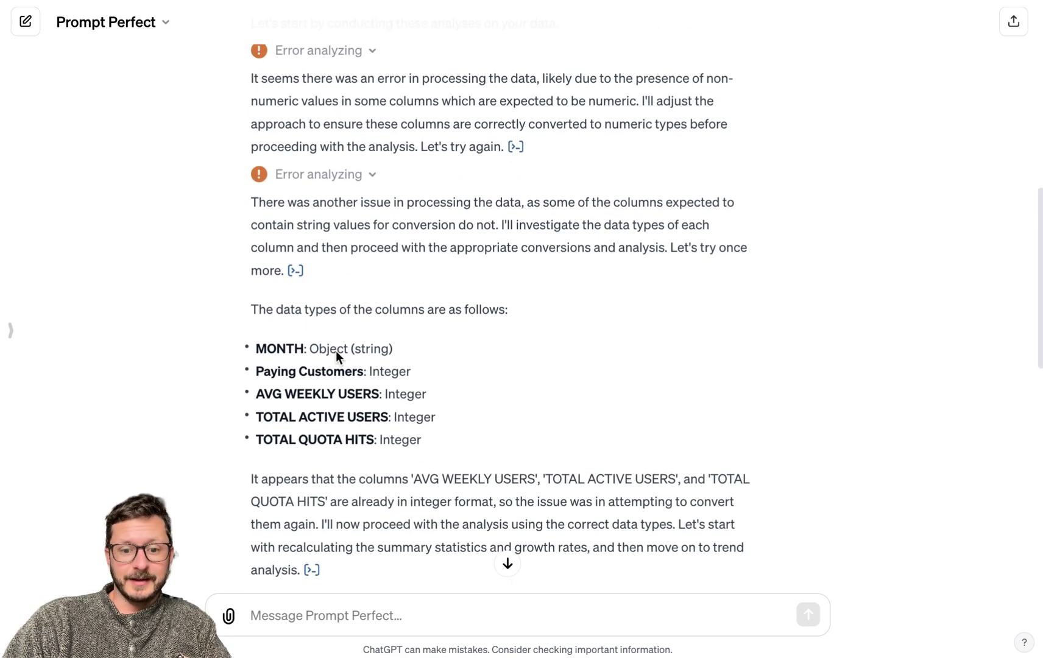
{"action": "scroll", "coordinate": [335, 353], "scroll_direction": "down", "scroll_amount": 4}
{"action": "scroll", "coordinate": [336, 350], "scroll_direction": "down", "scroll_amount": 8}
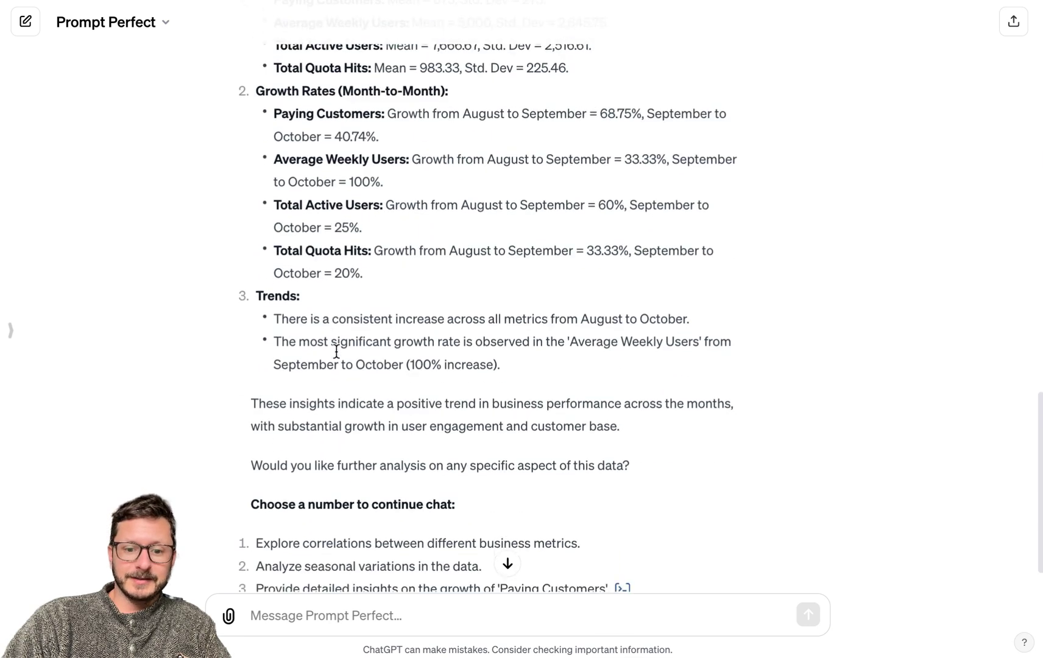